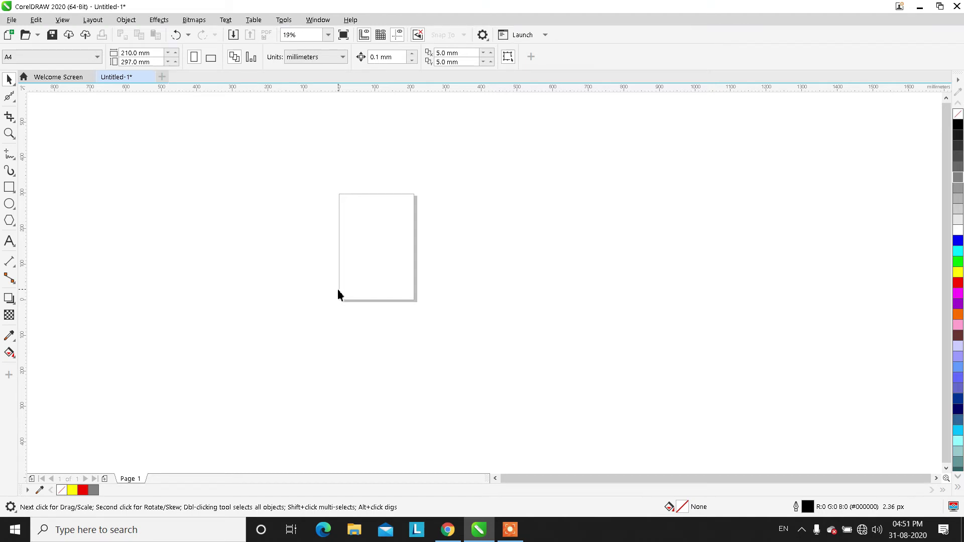
scroll(397, 206, "up", 3)
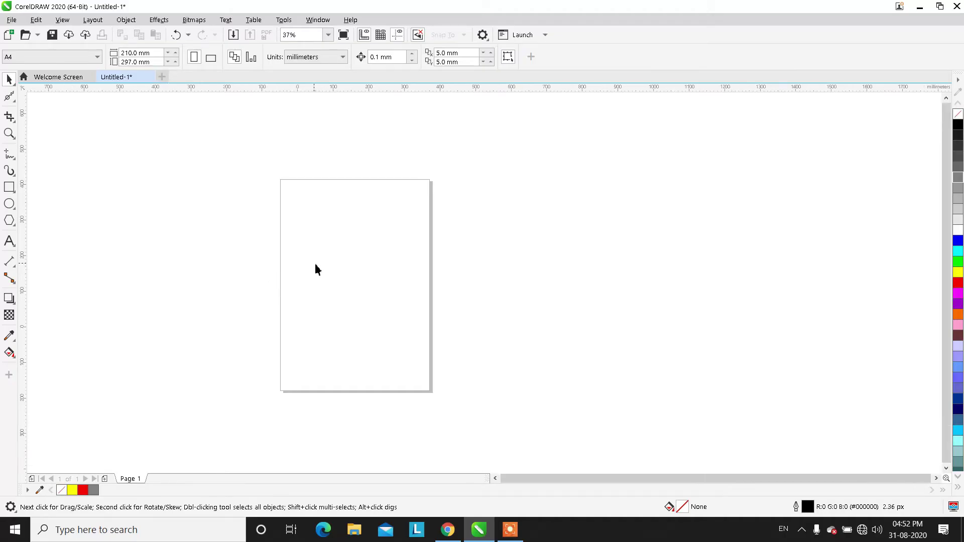
scroll(317, 271, "down", 3)
scroll(318, 276, "up", 3)
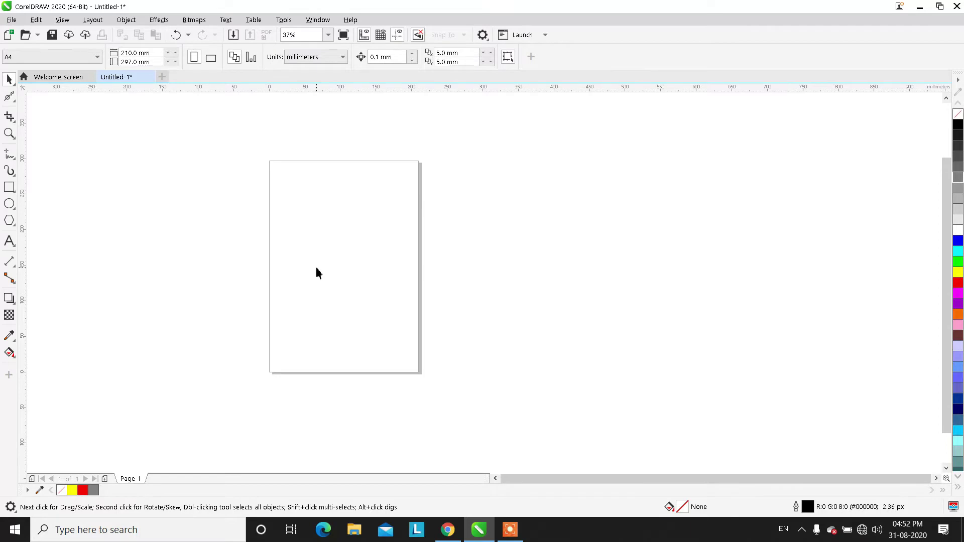
scroll(317, 271, "down", 3)
scroll(315, 273, "up", 3)
scroll(203, 200, "down", 3)
scroll(236, 206, "up", 3)
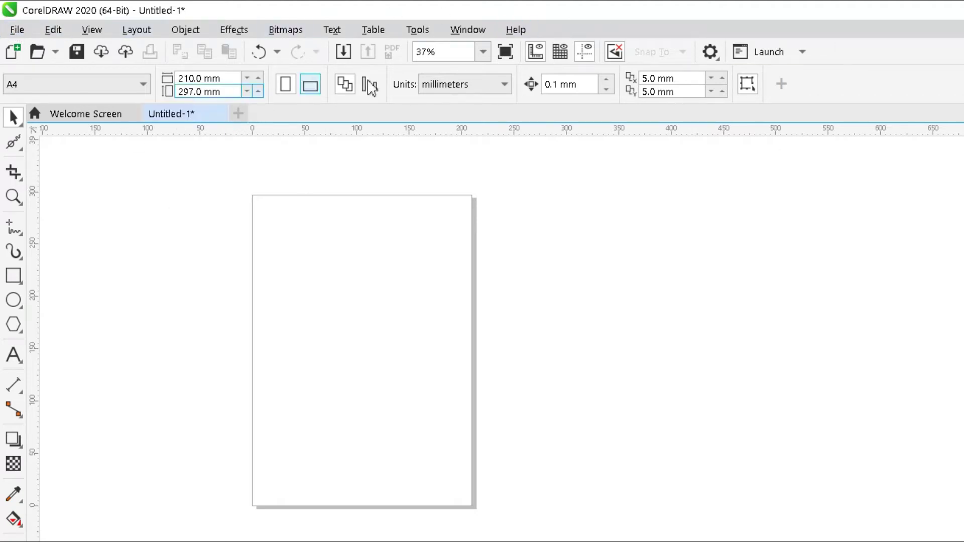
Switch the A4 page to landscape orientation.
left_click(311, 88)
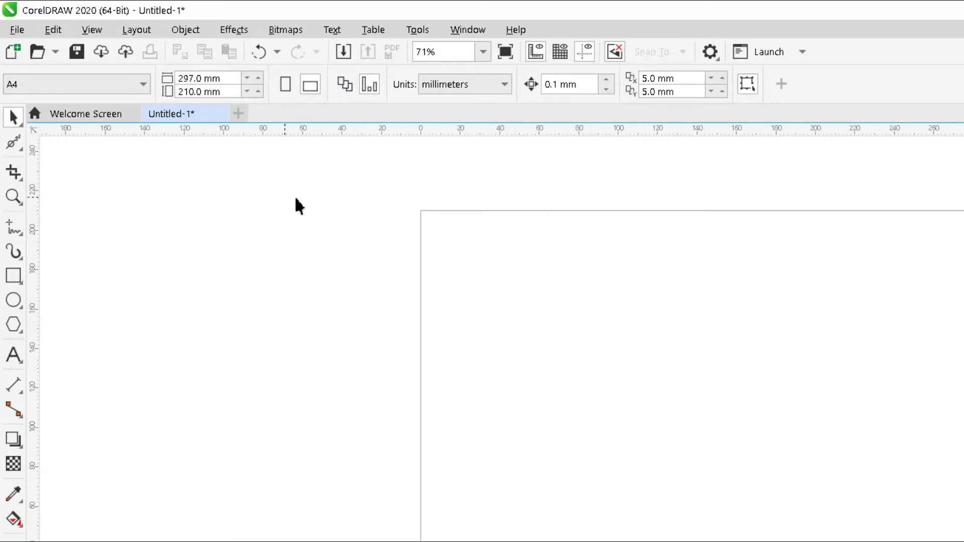
Examine the tools grouped with the shape editing, crop, zoom and freehand curve tools.
left_click(24, 151)
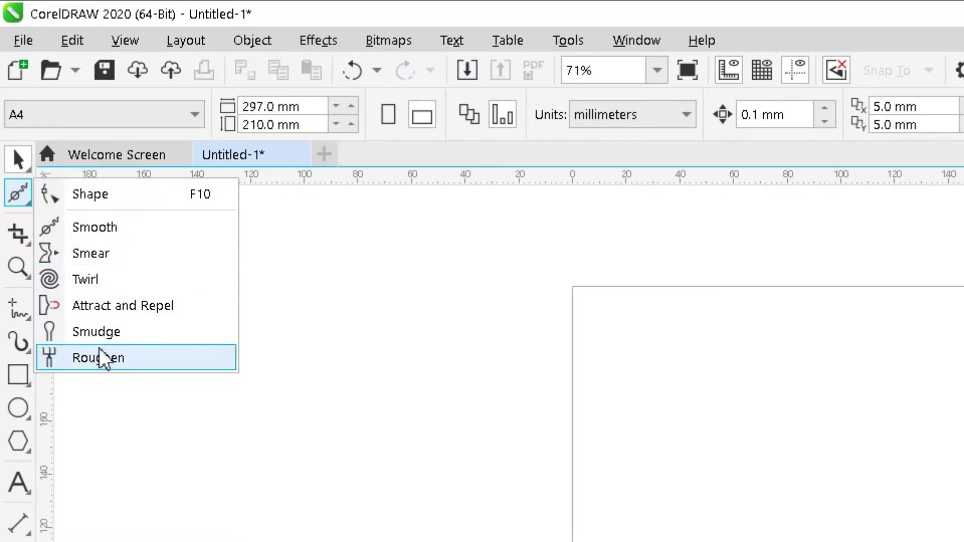
left_click(104, 315)
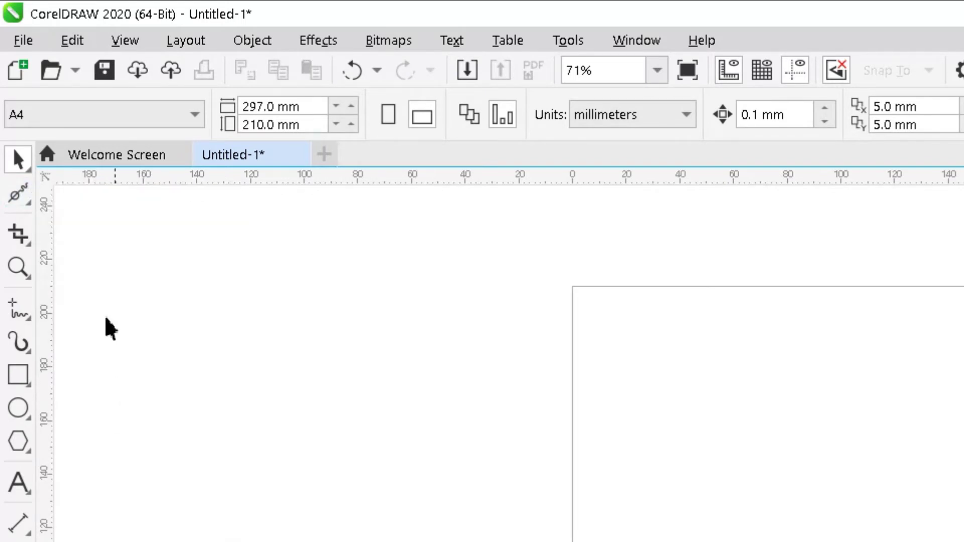
left_click(28, 243)
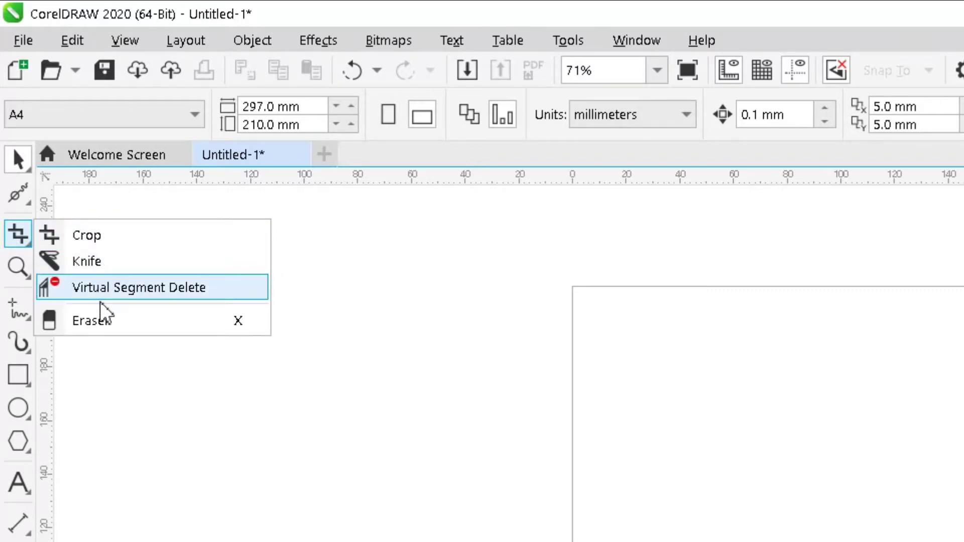
left_click(134, 360)
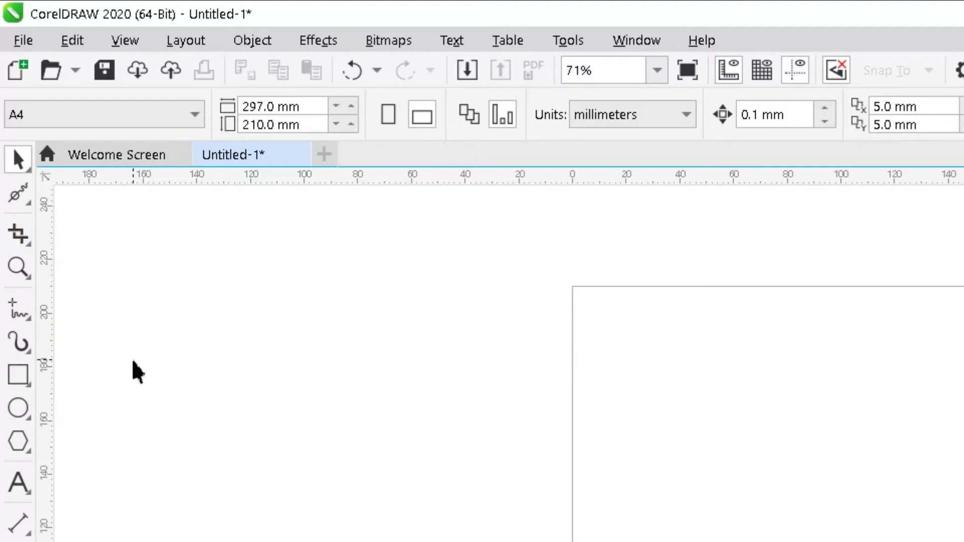
left_click(29, 278)
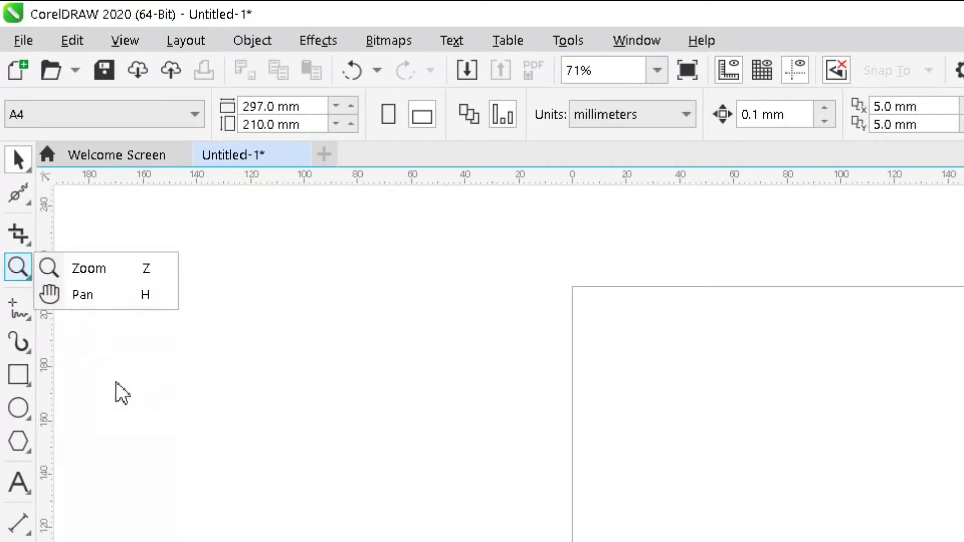
left_click(81, 338)
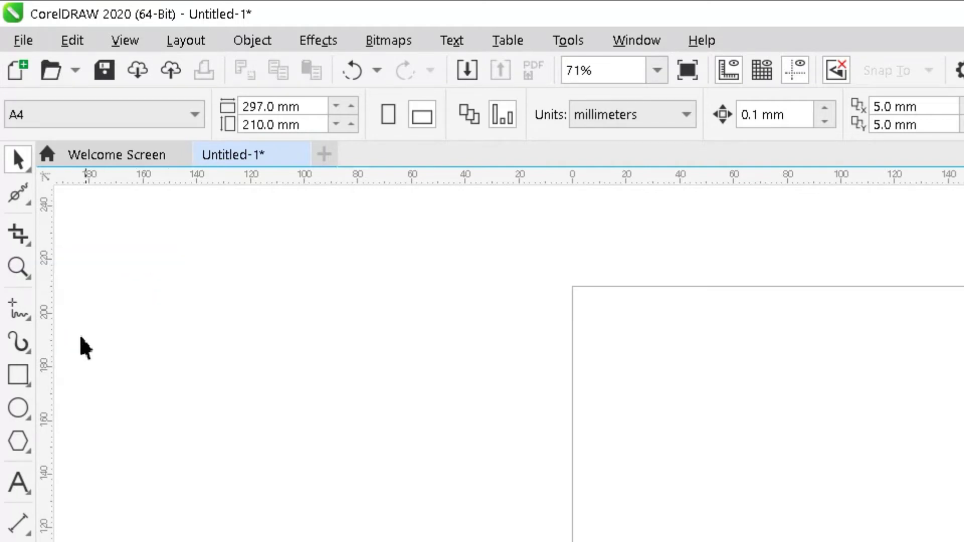
left_click(31, 320)
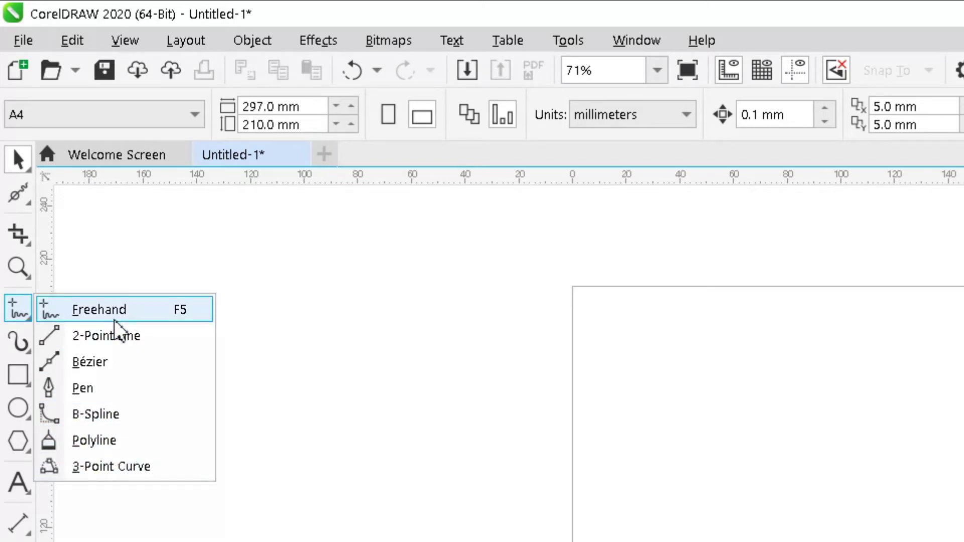
left_click(175, 247)
Examine the tools grouped with artistic media, rectangle, ellipse, polygon, connector, shadow, eyedropper and interactive fill.
left_click(30, 352)
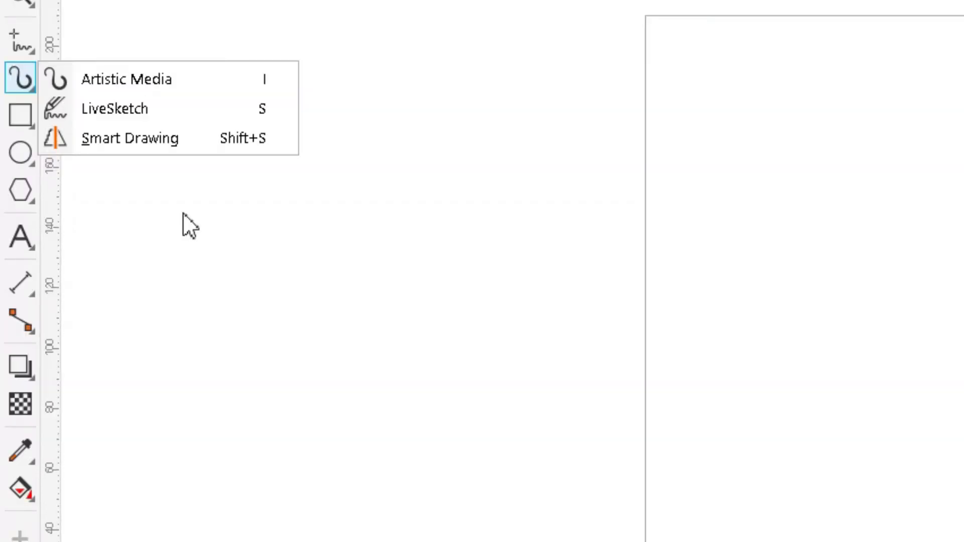
left_click(32, 130)
left_click(34, 163)
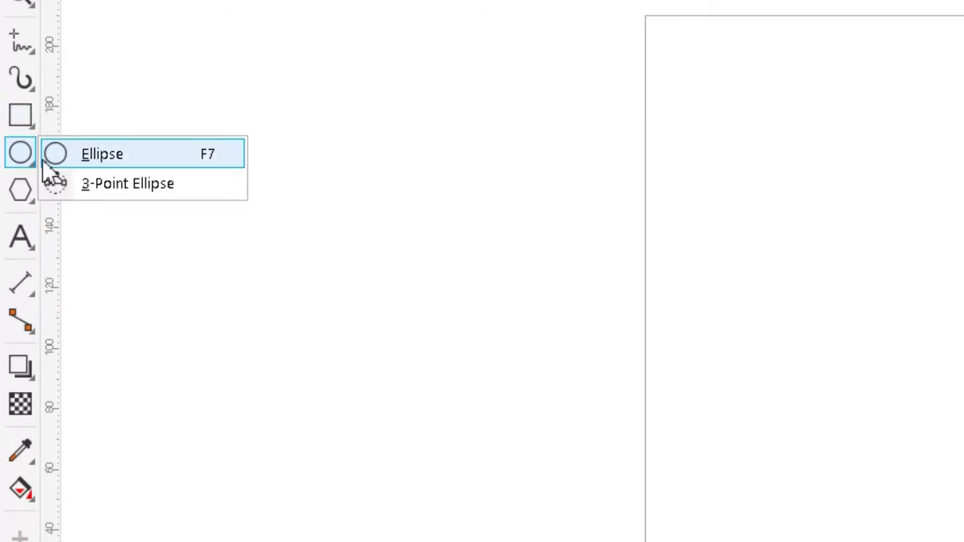
left_click(31, 205)
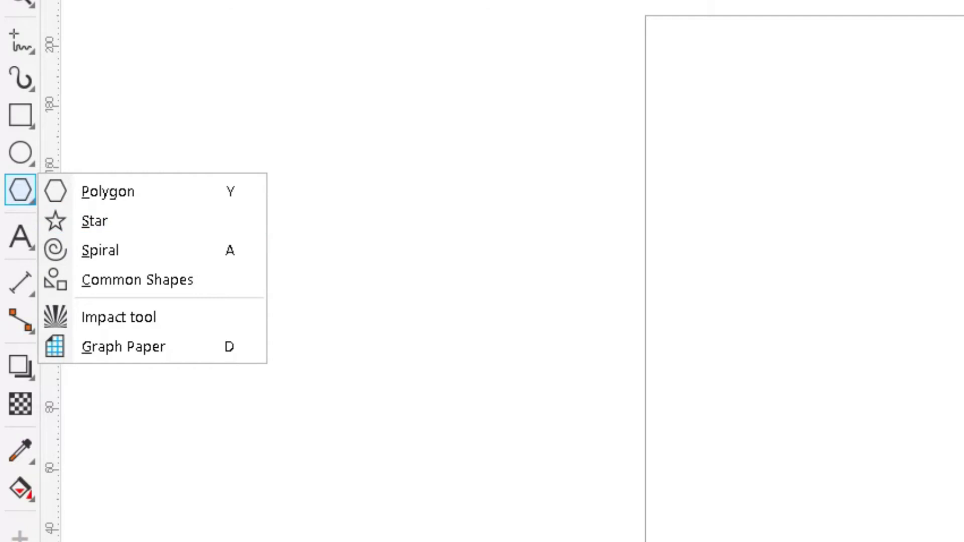
left_click(233, 444)
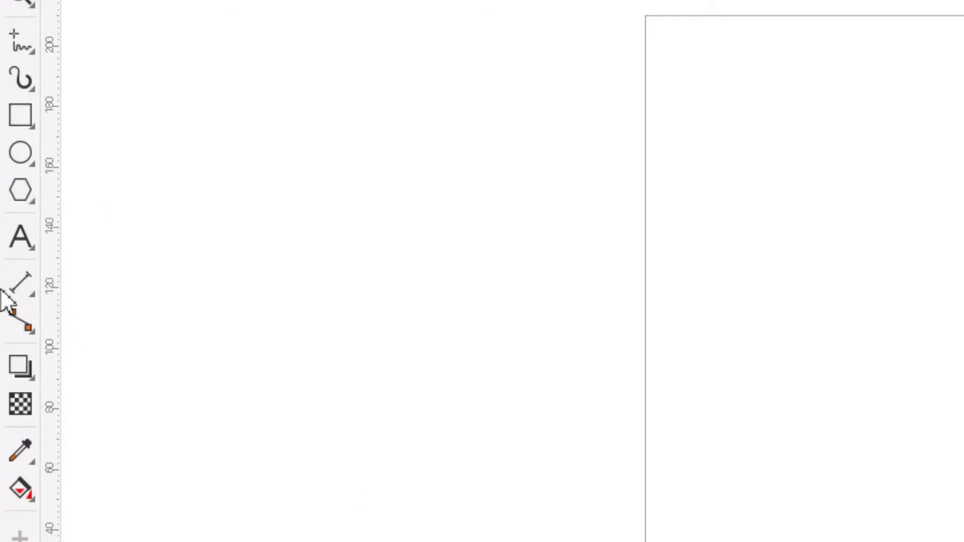
left_click(34, 333)
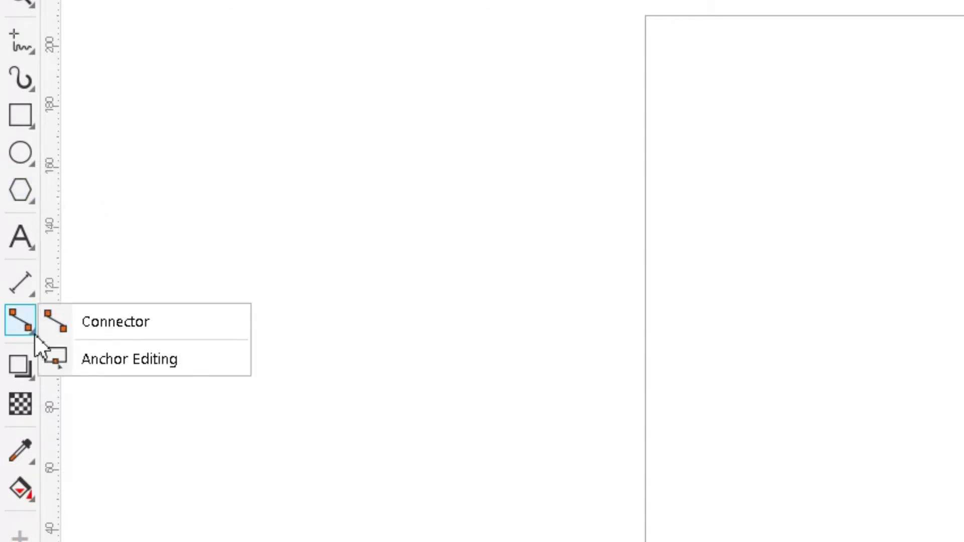
left_click(29, 369)
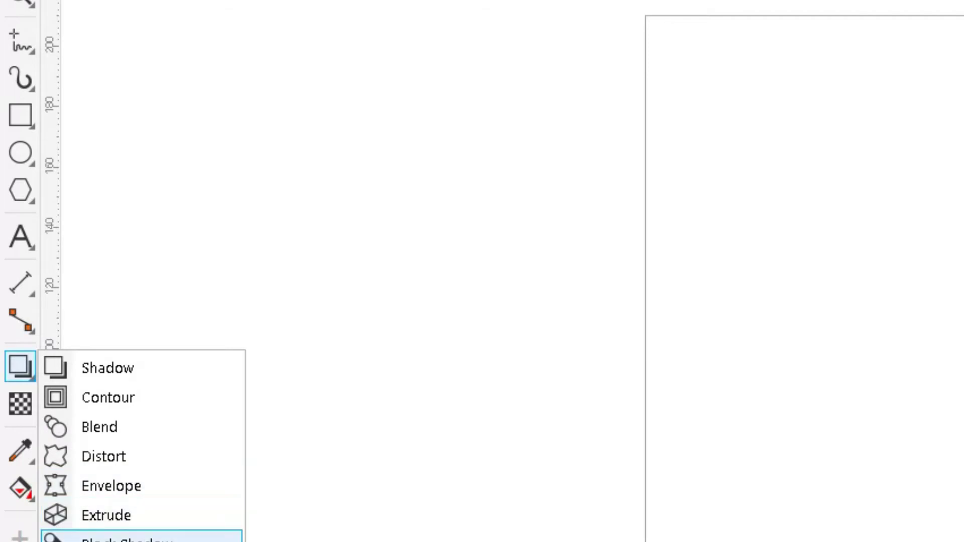
left_click(20, 451)
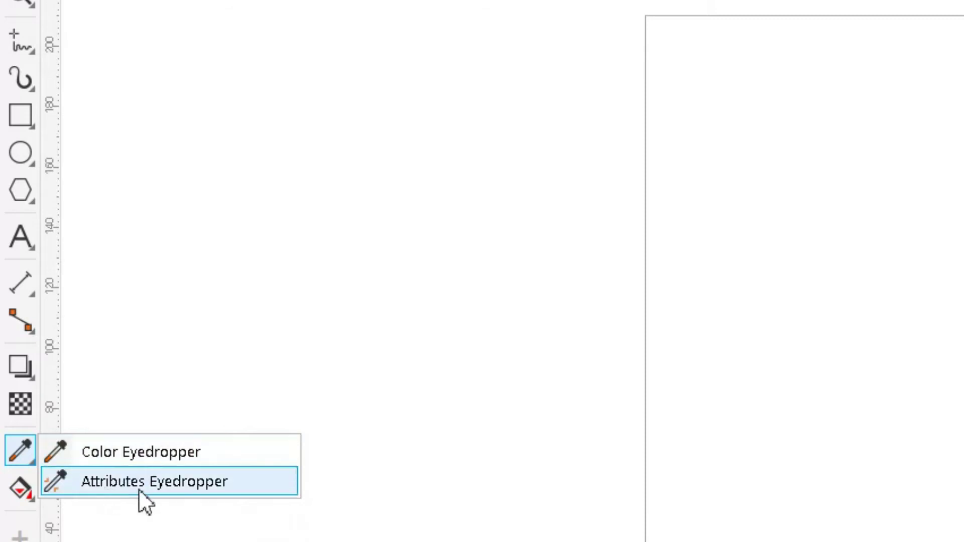
left_click(20, 491)
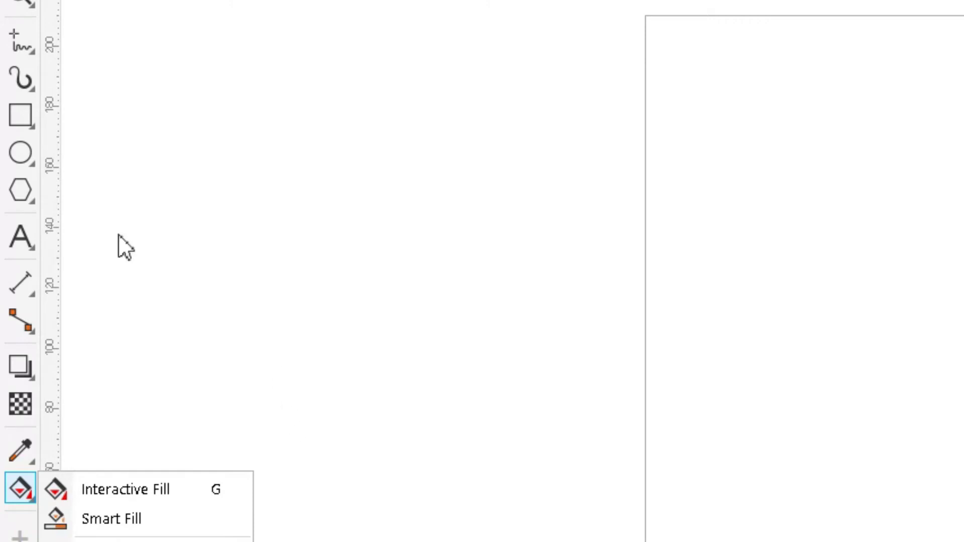
left_click(28, 1)
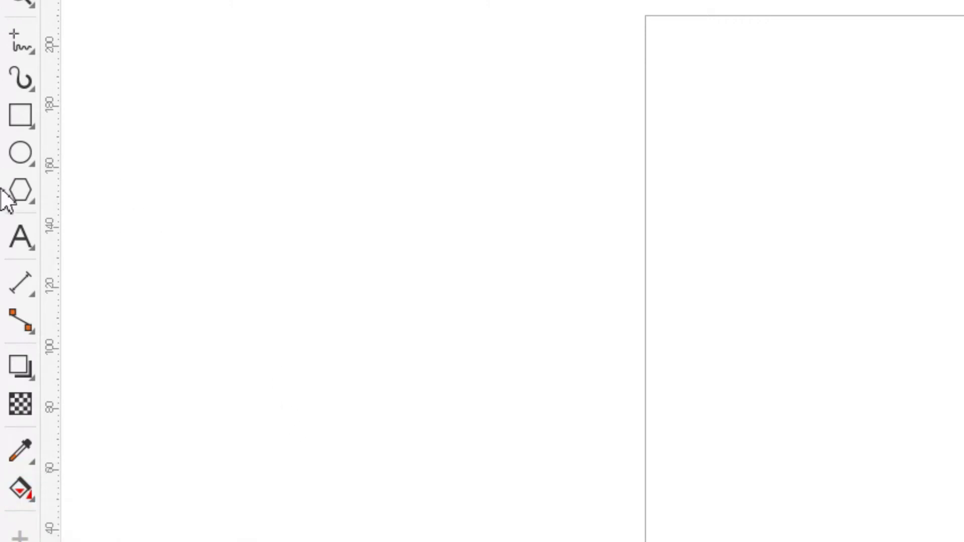
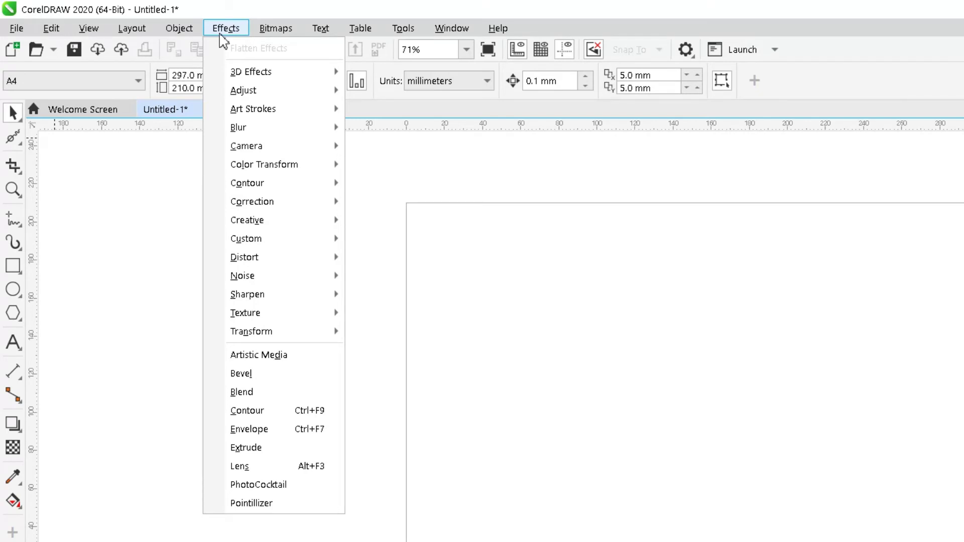
Examine the commands available for effects, bitmaps, text, tools and objects.
mouse_move(271, 32)
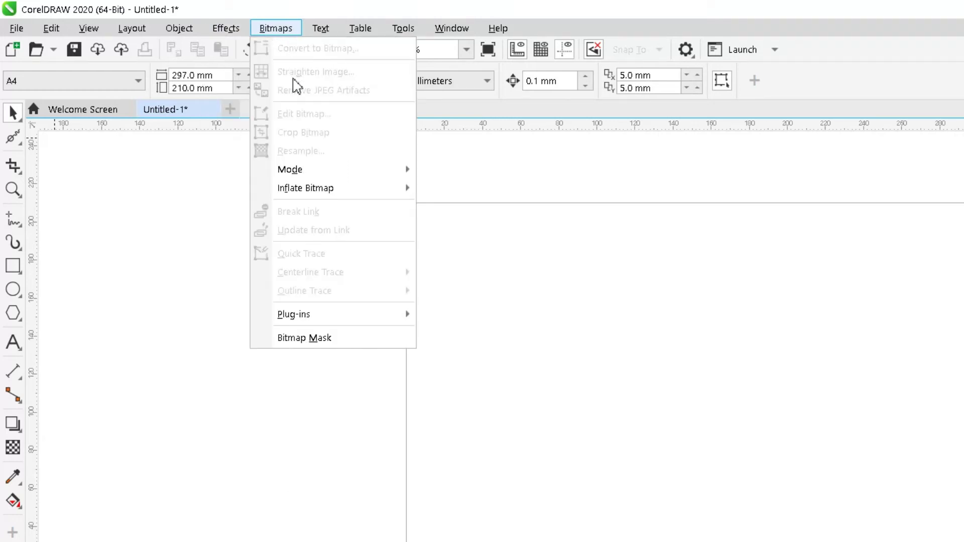
mouse_move(322, 29)
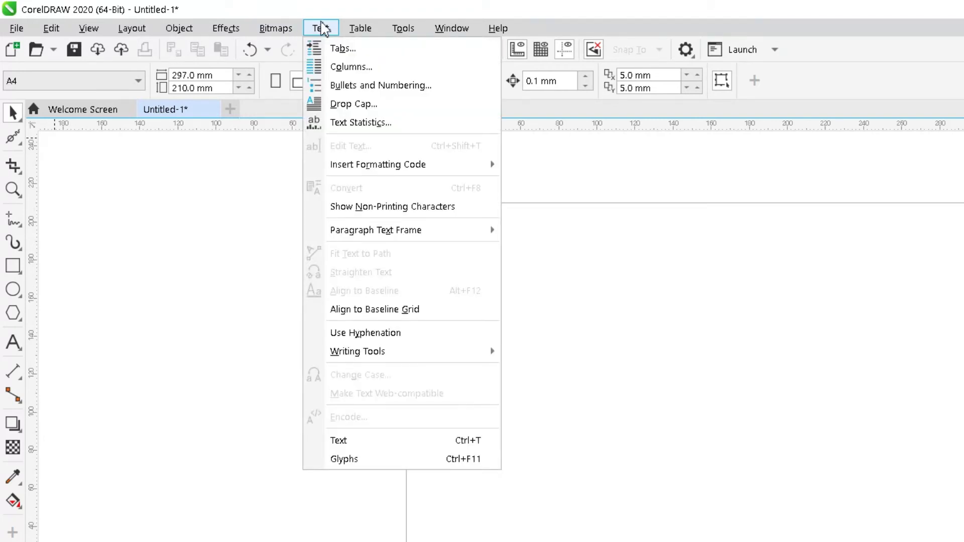
mouse_move(399, 37)
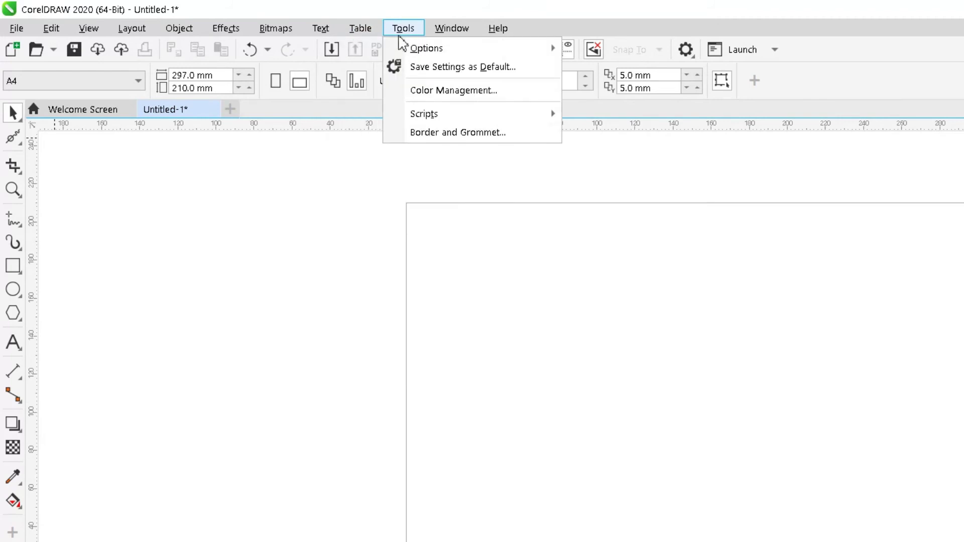
mouse_move(428, 25)
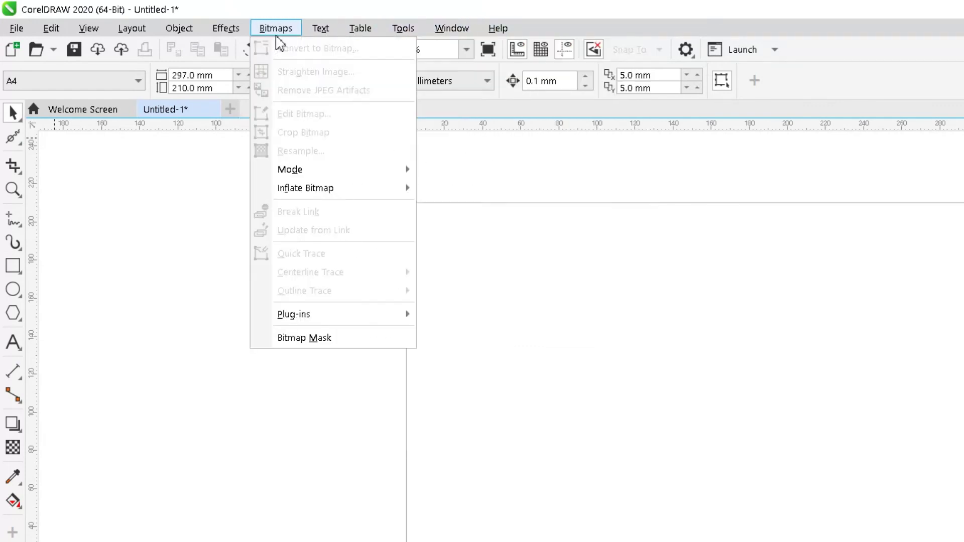
mouse_move(242, 37)
mouse_move(177, 36)
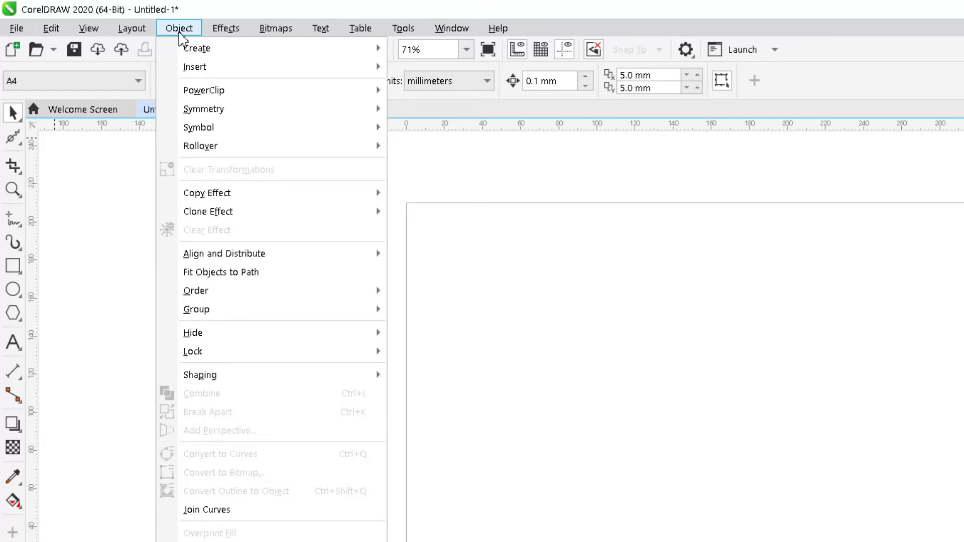
left_click(94, 219)
Look through the page size presets and set the page width to 296.5 mm.
left_click(136, 81)
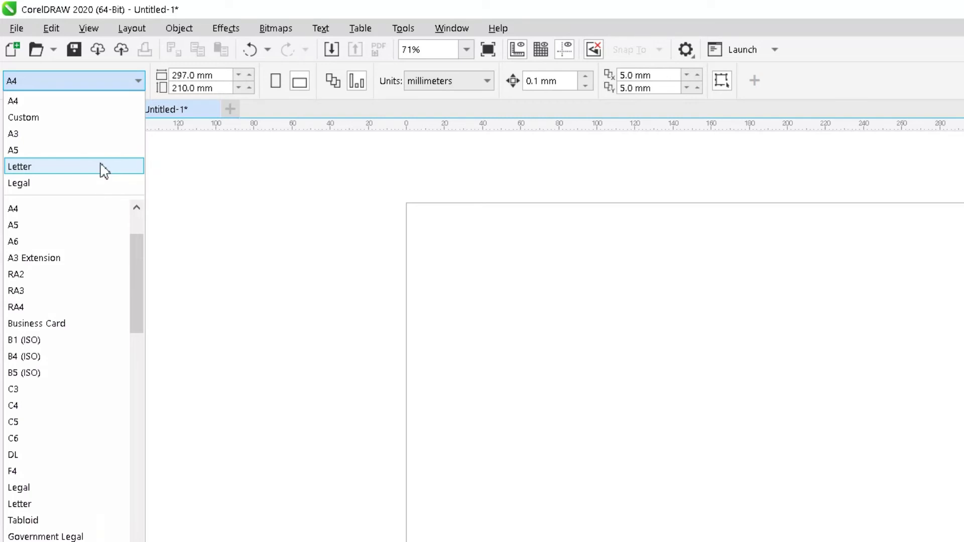
left_click(201, 168)
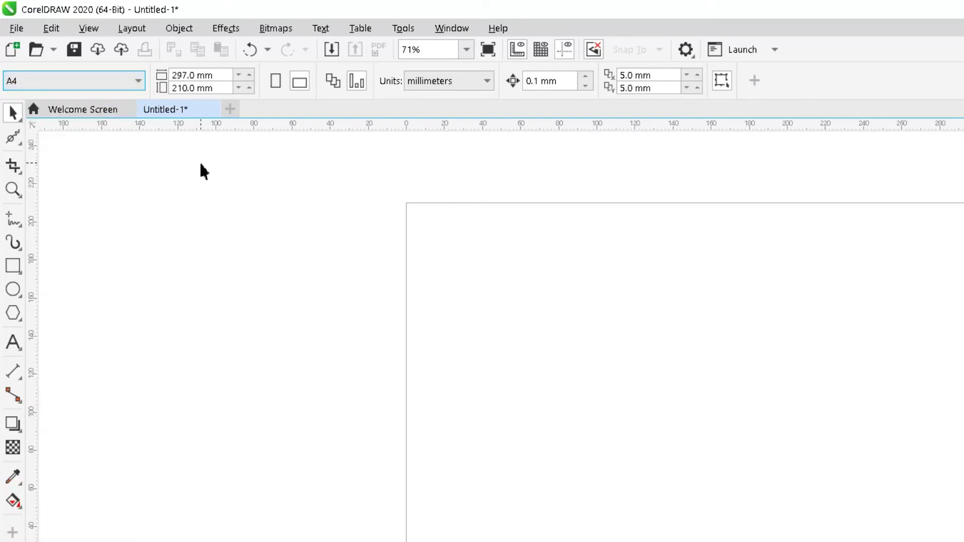
left_click(239, 75)
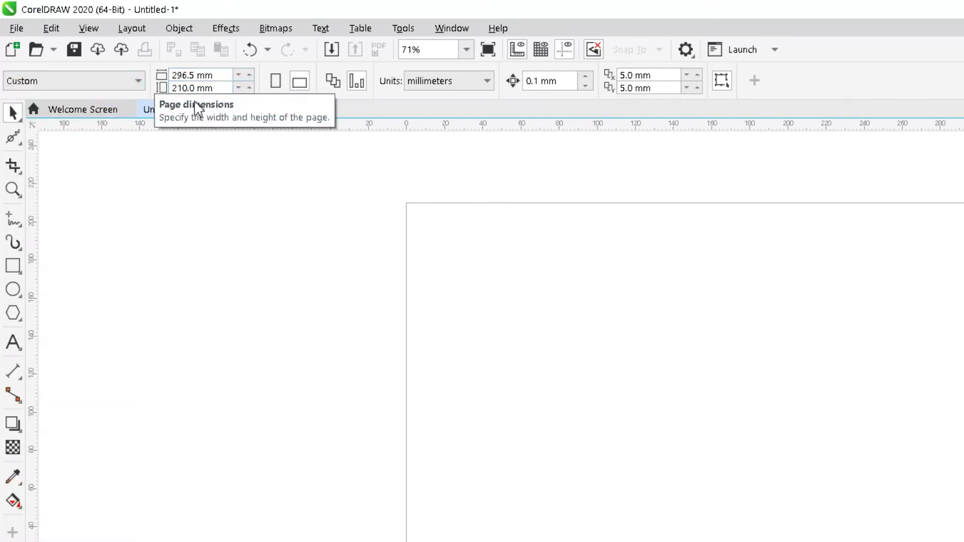
left_click(97, 87)
left_click(98, 87)
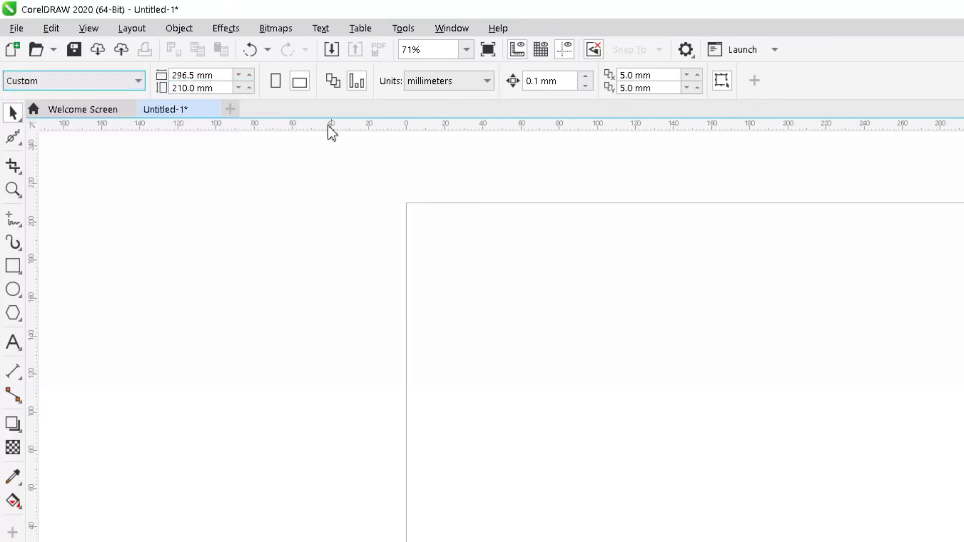
Try both page orientations and leave the page in portrait.
left_click(277, 85)
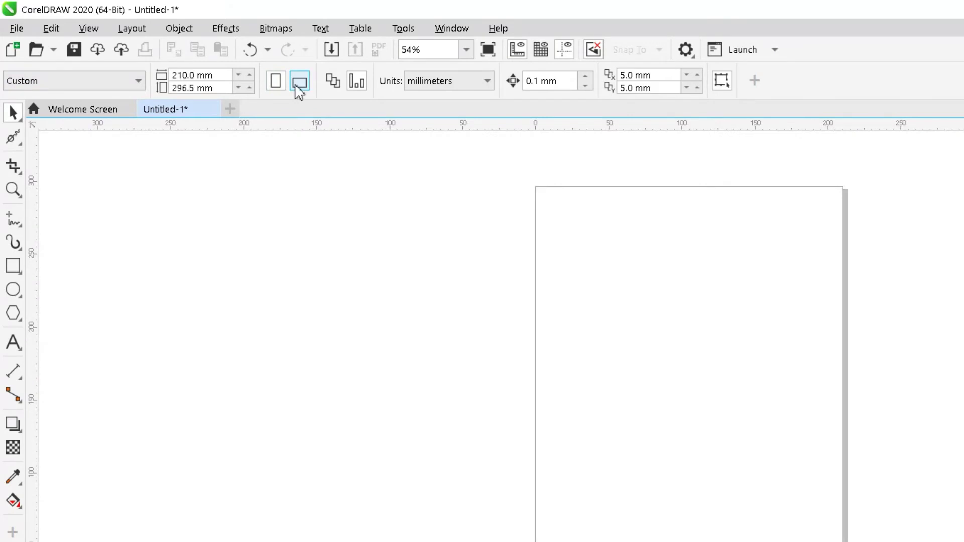
left_click(299, 89)
left_click(269, 88)
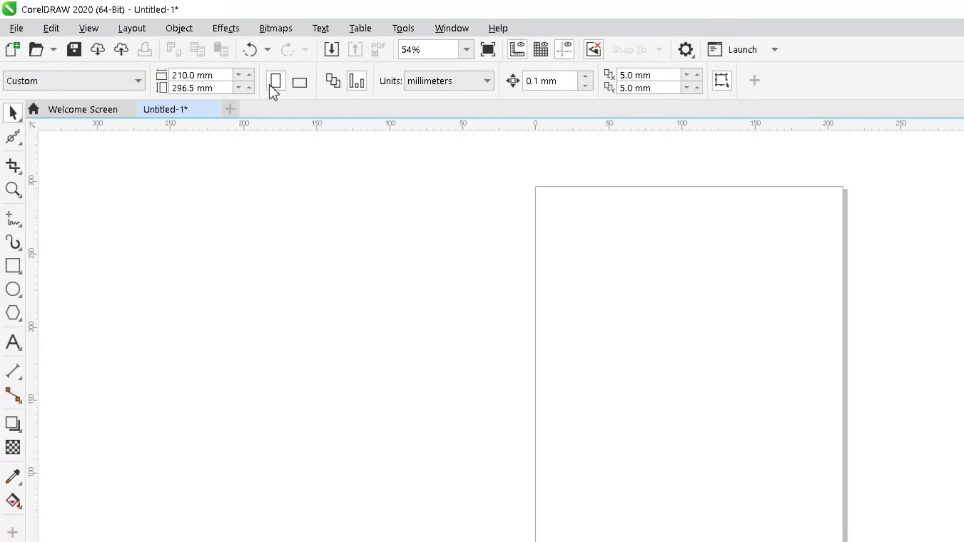
left_click(298, 87)
left_click(275, 88)
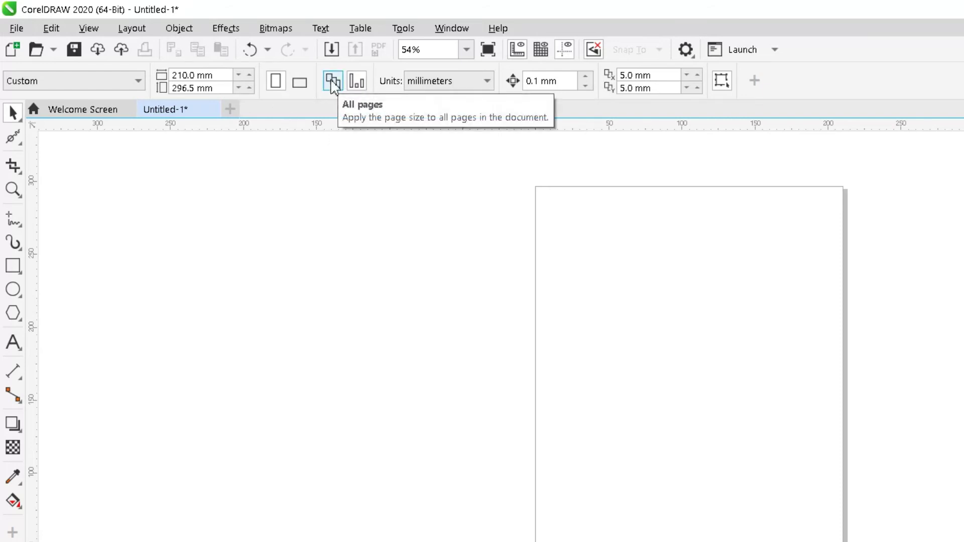
left_click(471, 89)
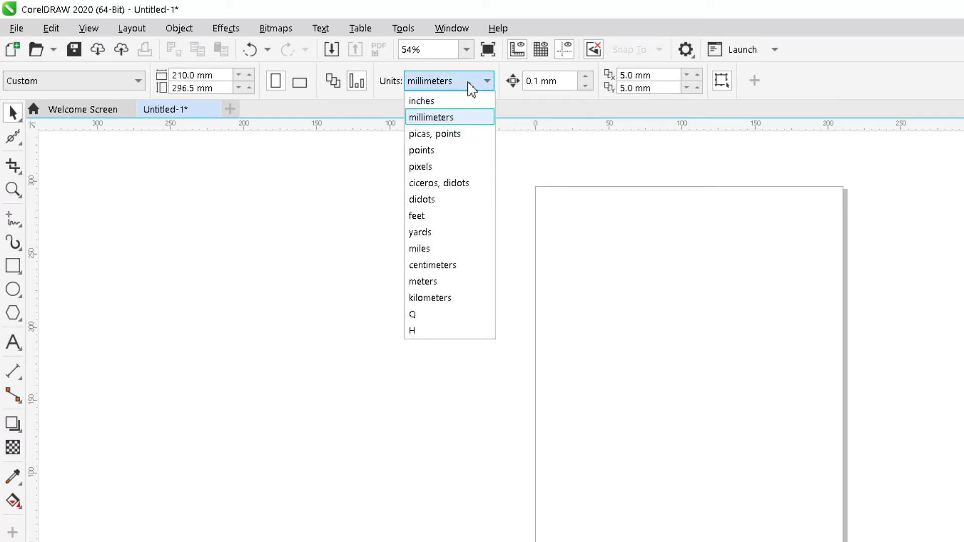
left_click(221, 299)
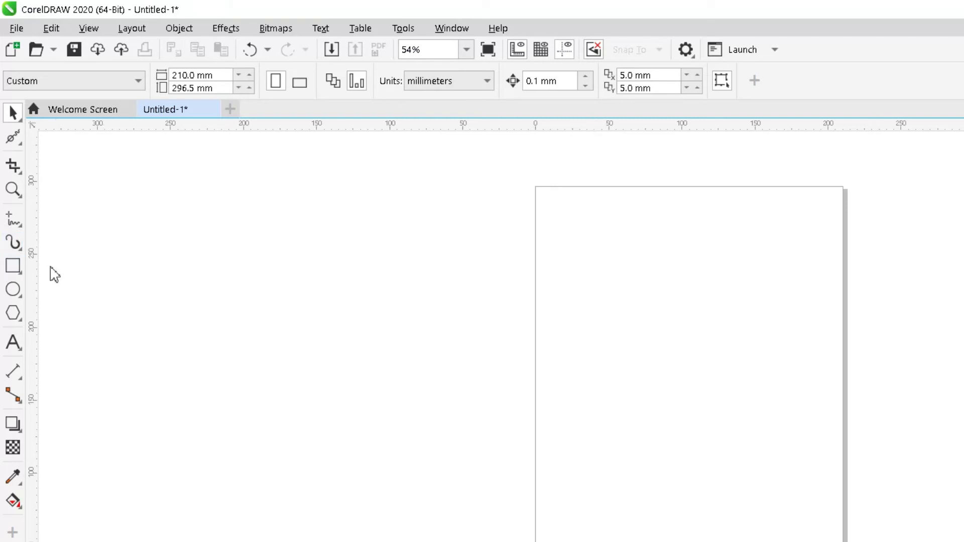
Draw a rectangle about 122.6 mm wide and 55.7 mm high in the upper left part of the page, and deselect it.
key("F6")
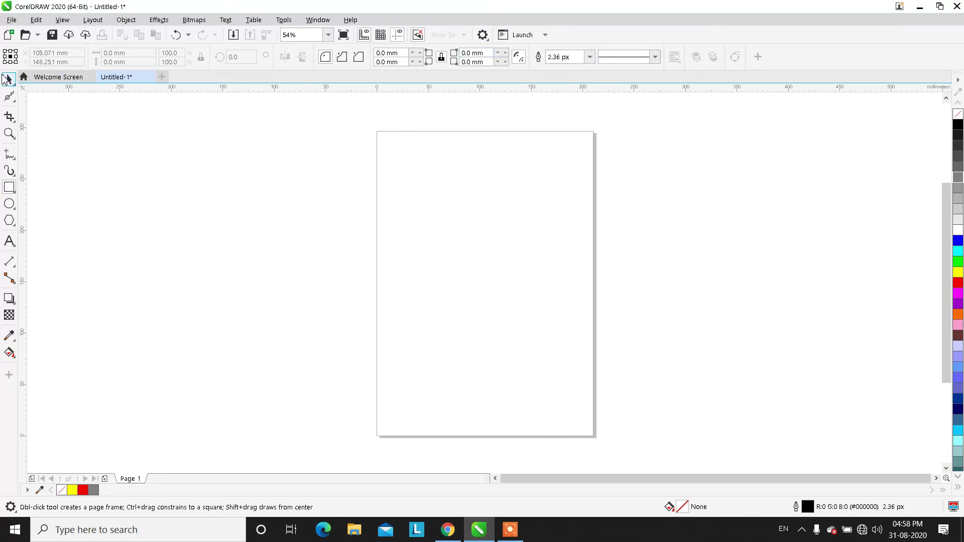
left_click(7, 79)
left_click(9, 187)
left_click_drag(386, 202, 512, 259)
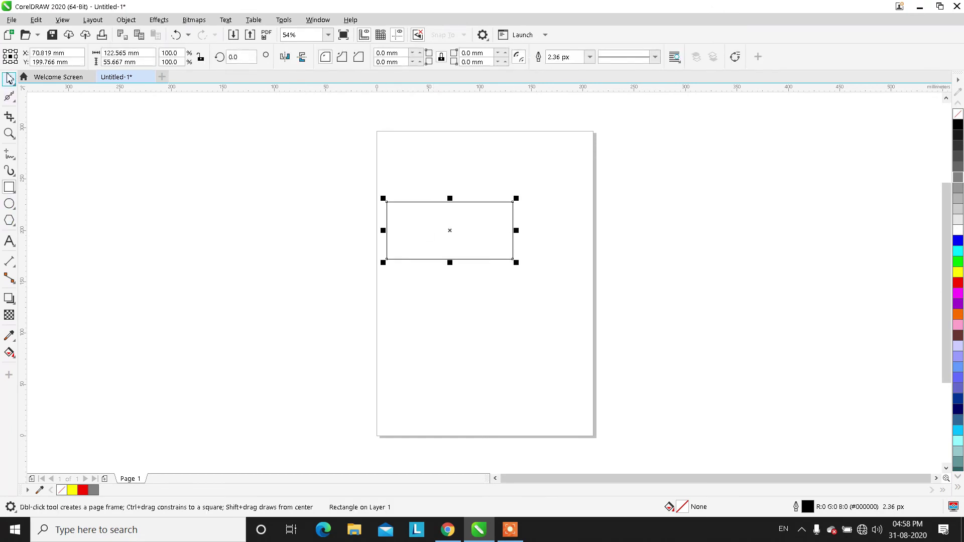
left_click(10, 78)
left_click(675, 220)
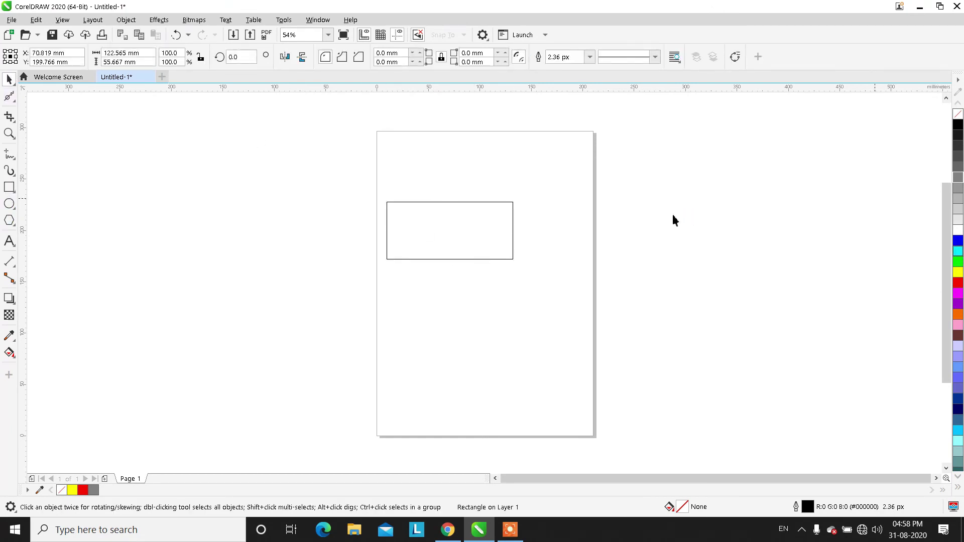
Fill the rectangle with cyan from the colour palette.
left_click_drag(958, 251, 504, 229)
left_click(485, 234)
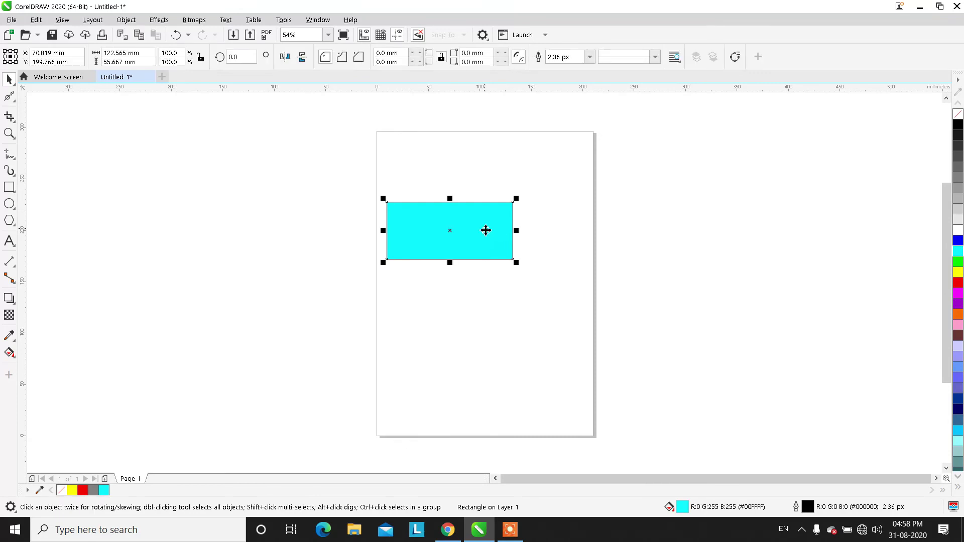
scroll(537, 232, "up", 3)
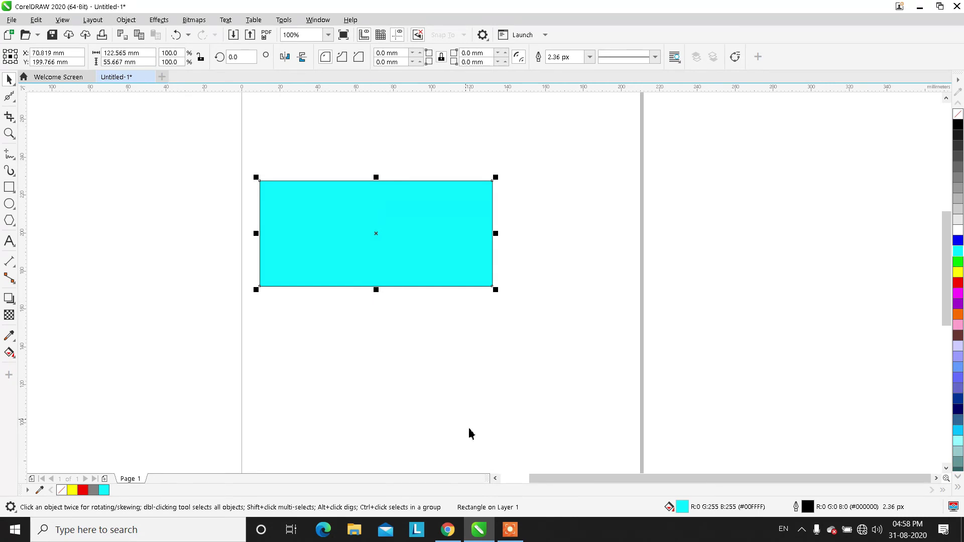
Expand the colour palette to view all its swatches, and move the cyan rectangle slightly up and to the right on the page.
left_click(510, 529)
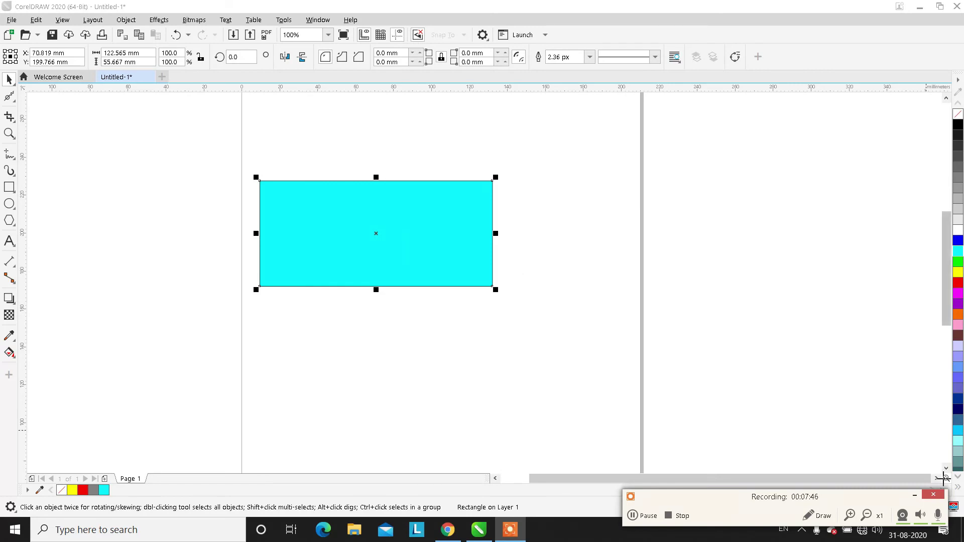
left_click(957, 487)
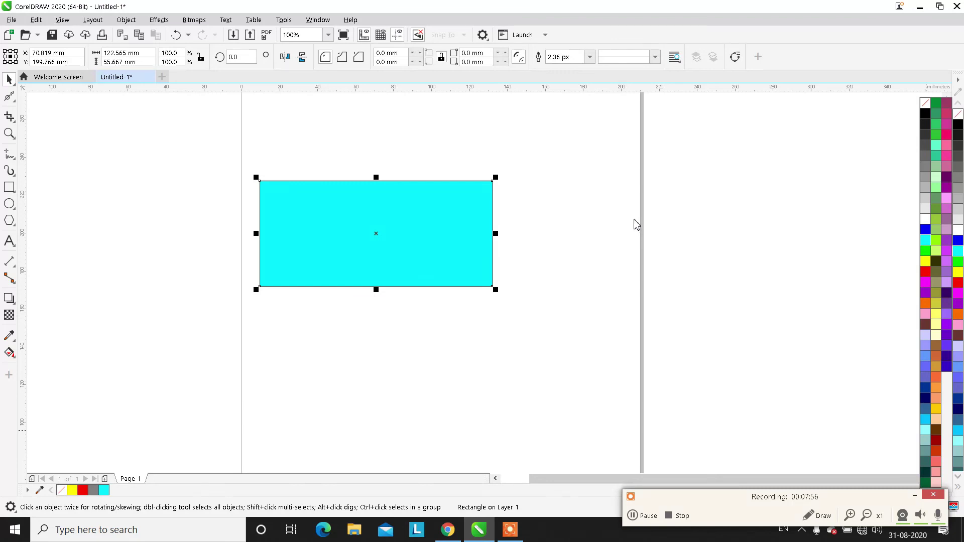
left_click_drag(438, 226, 464, 216)
left_click(571, 229)
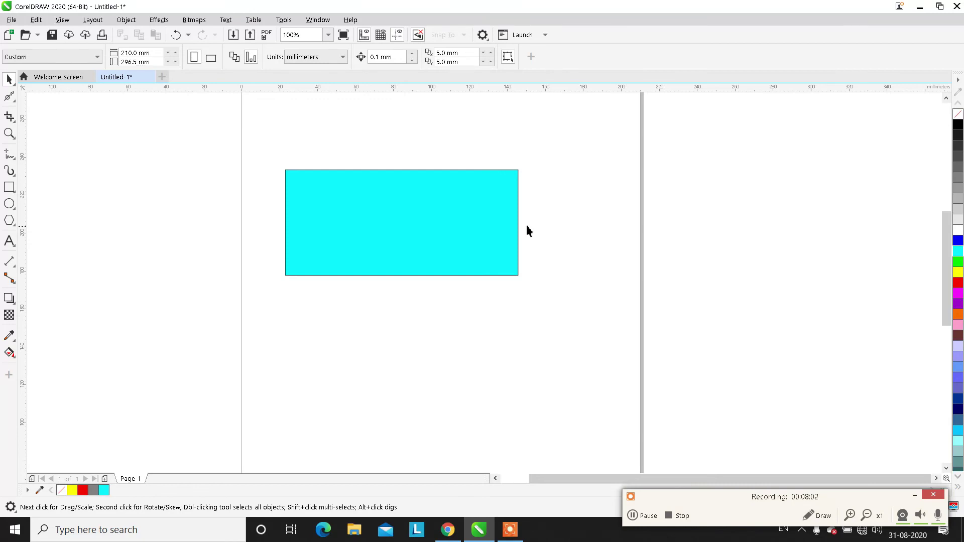
Examine the tools grouped with artistic media, crop, rectangle, text and interactive fill in the toolbox.
left_click(16, 102)
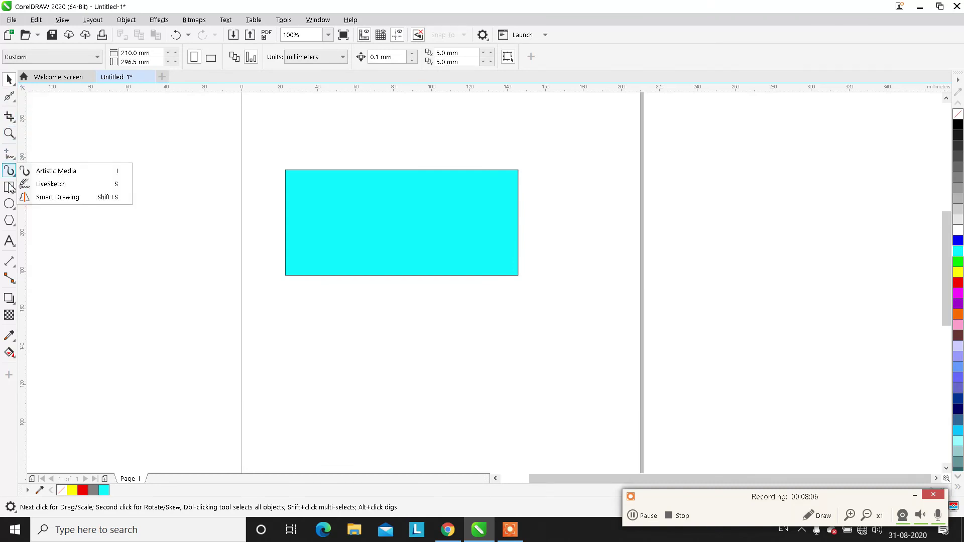
mouse_move(4, 226)
mouse_move(9, 351)
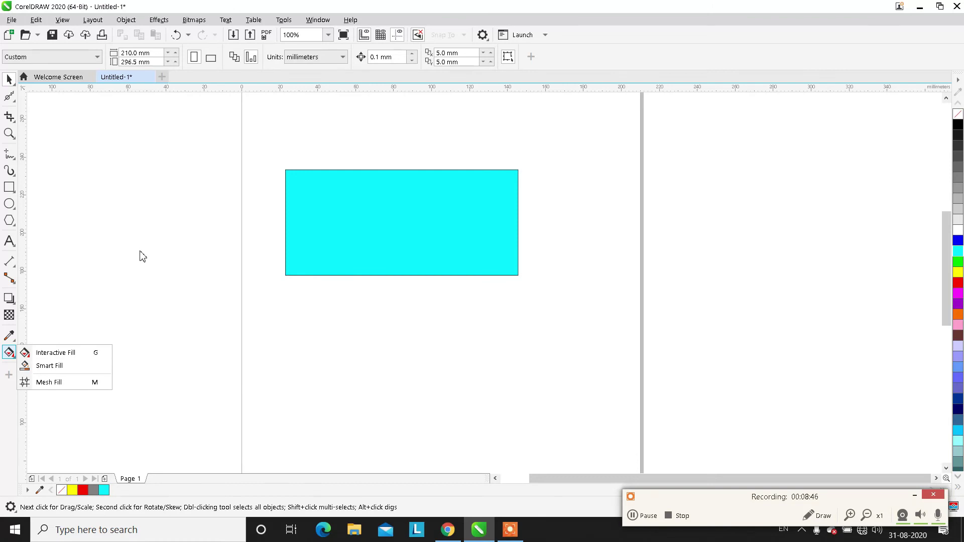
mouse_move(10, 119)
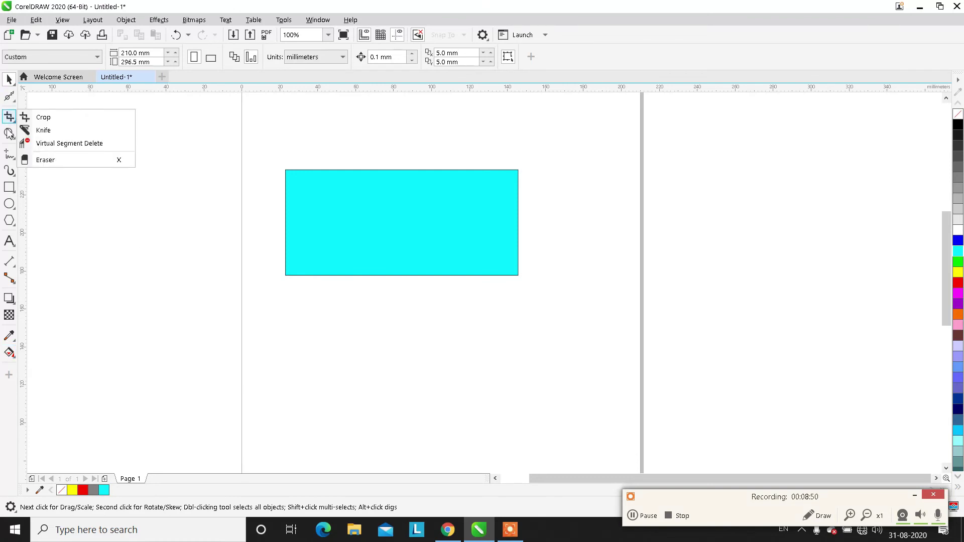
mouse_move(10, 142)
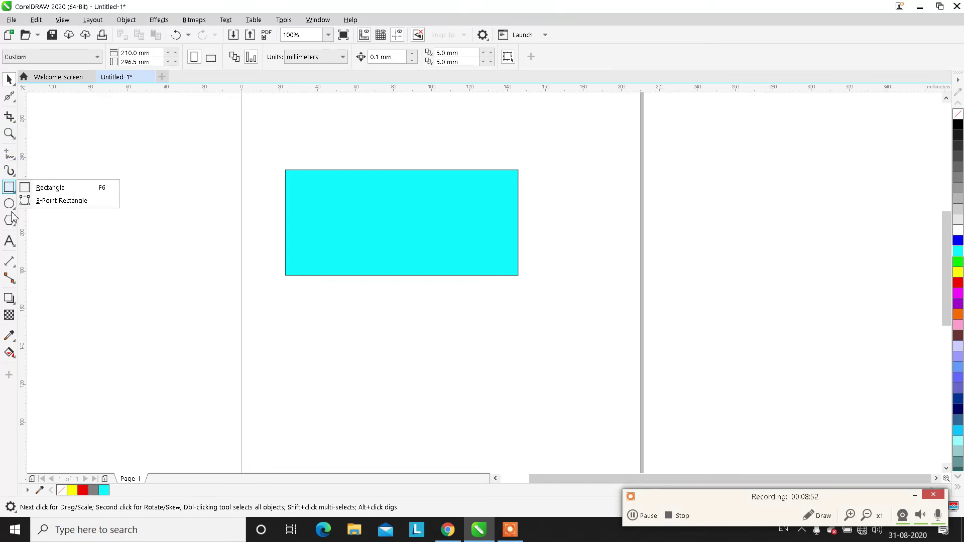
mouse_move(18, 255)
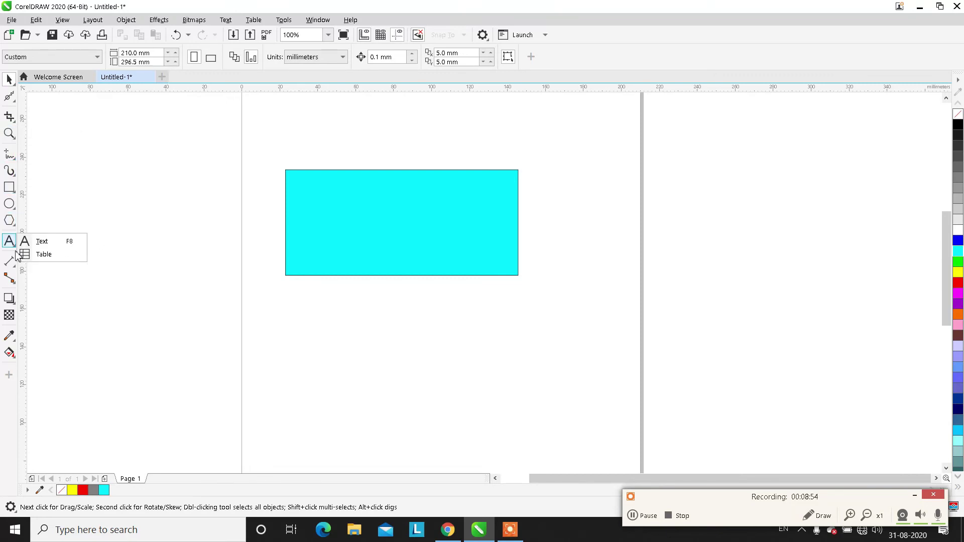
mouse_move(9, 356)
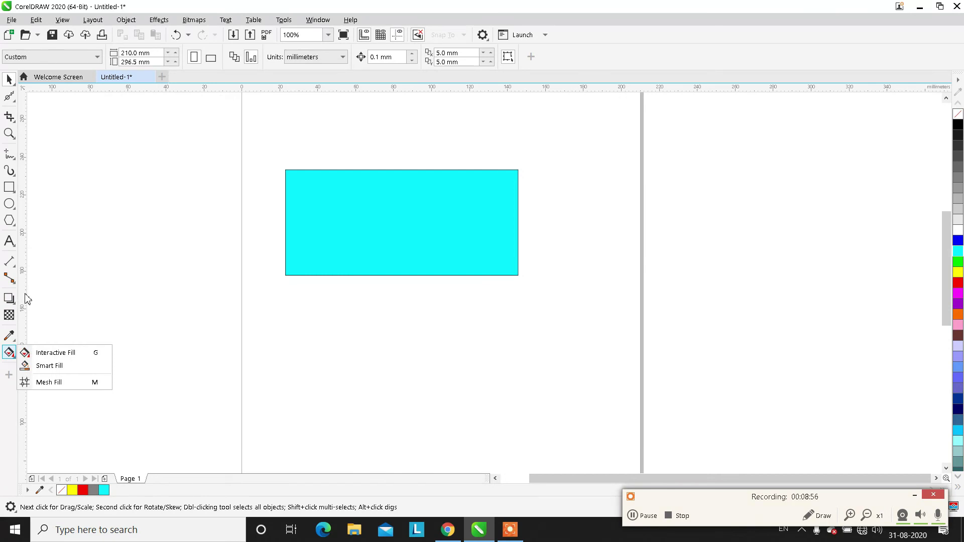